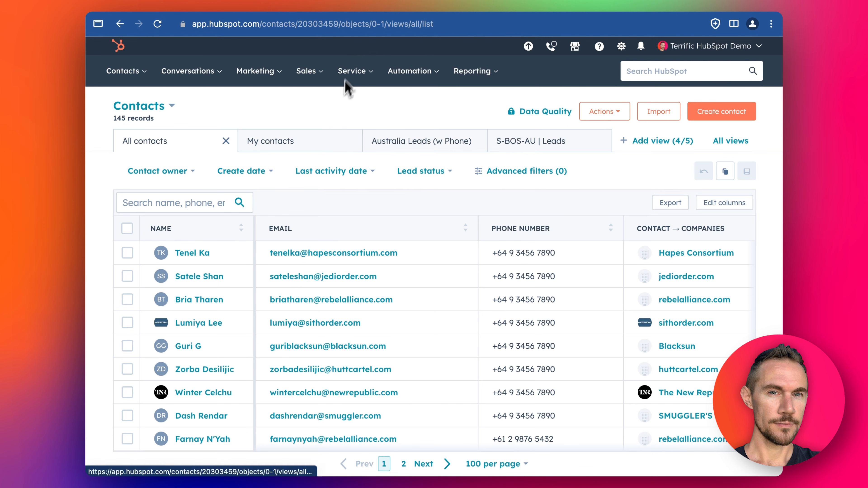
Review the ClickUp Prospect Follow-Up List and HubSpot contacts, then return to the Zapier dashboard
left_click(338, 5)
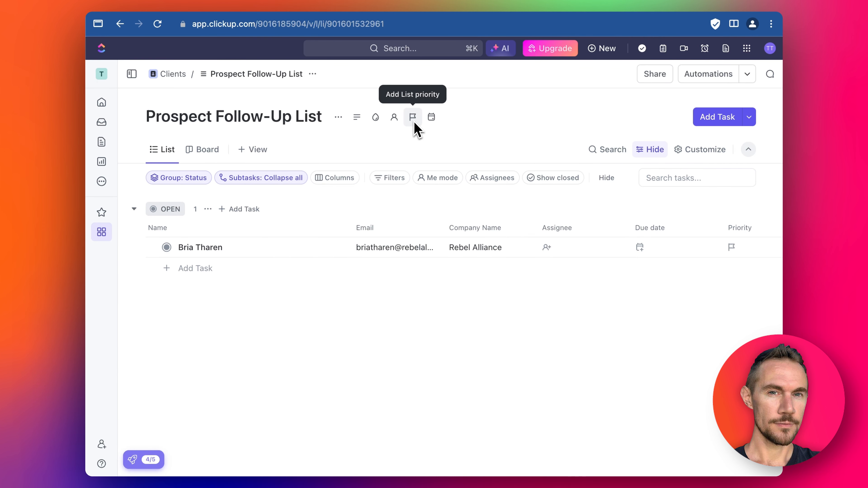
left_click(222, 8)
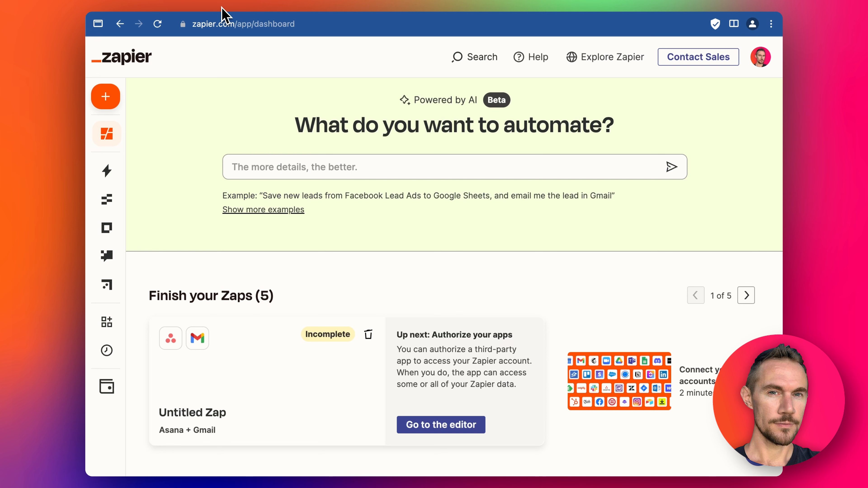
left_click(463, 10)
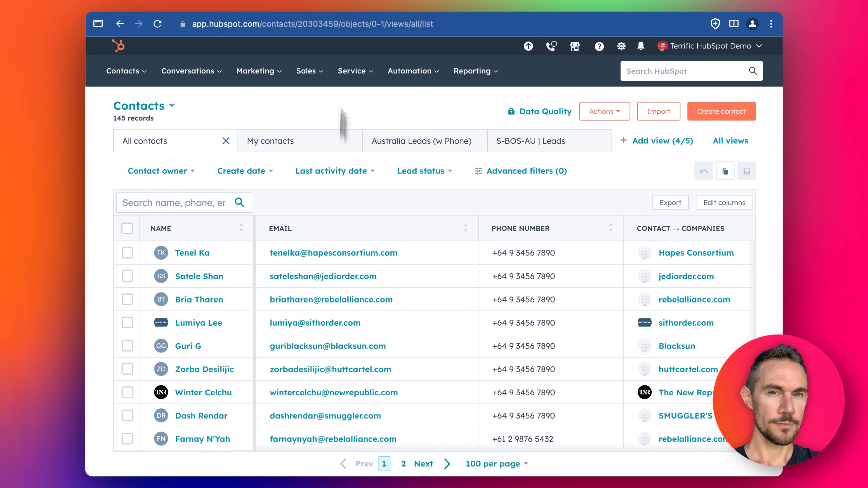
left_click(343, 3)
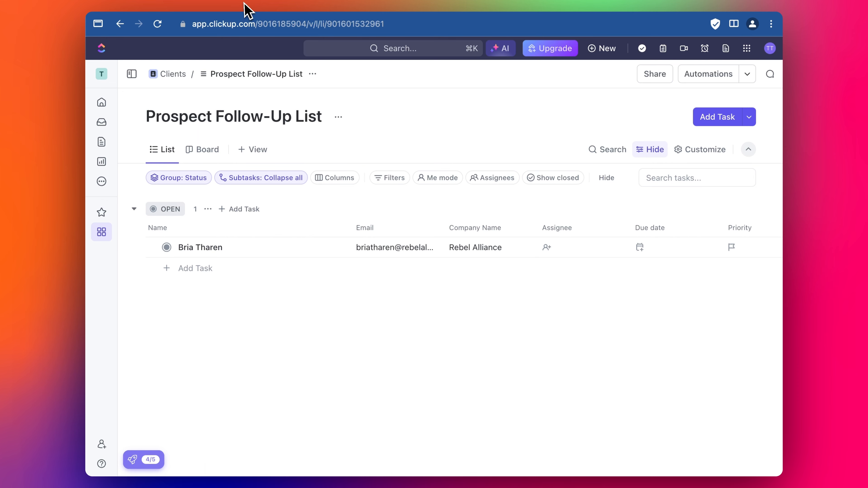
left_click(488, 4)
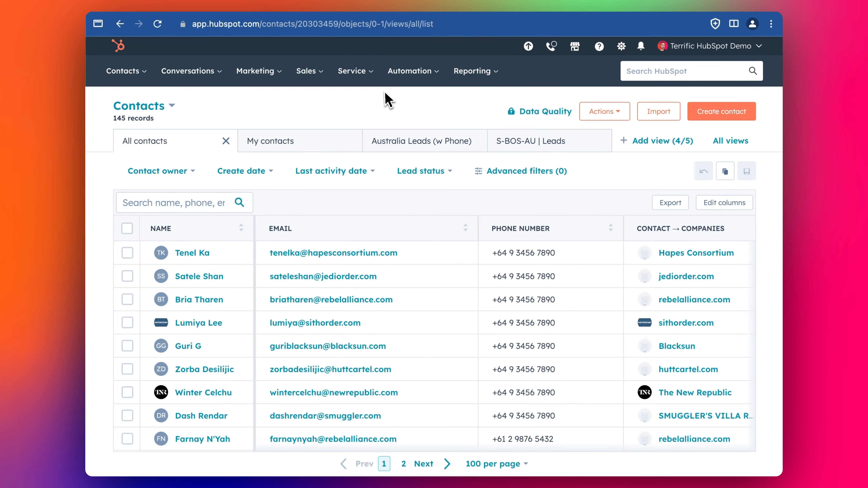
left_click(224, 4)
Describe the HubSpot-to-ClickUp automation to Zapier's AI and open the suggested Zap in the editor
left_click(368, 168)
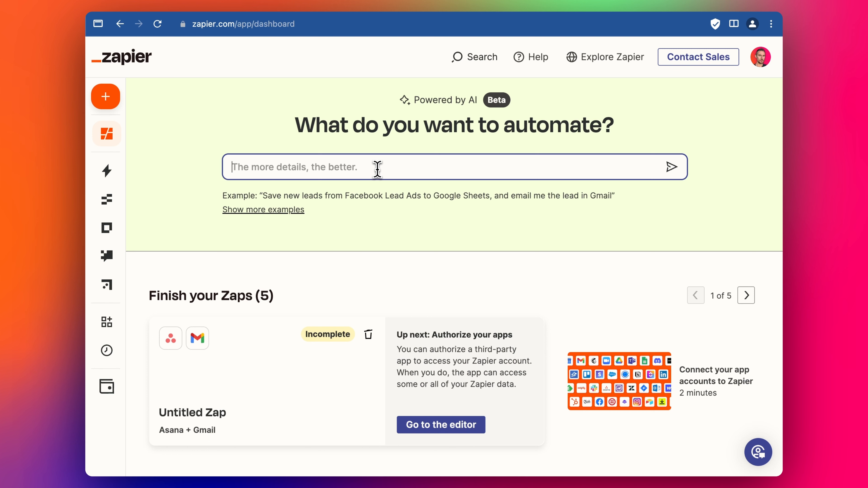
type("Whe")
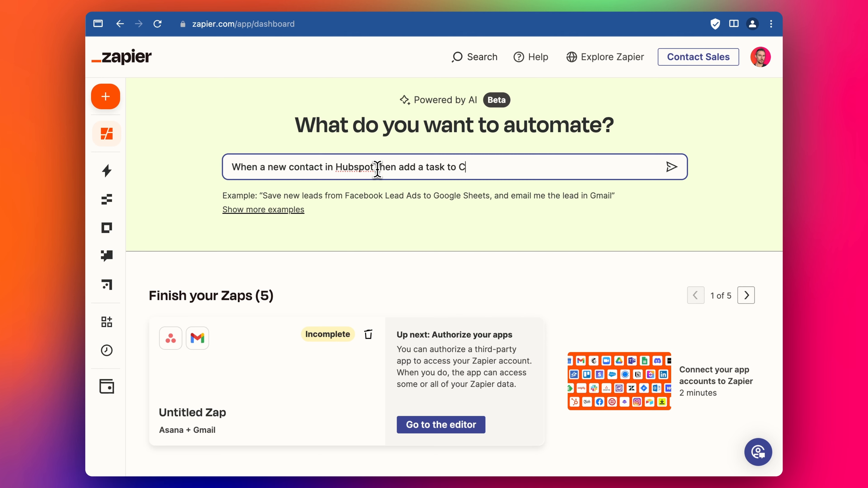
key("Return")
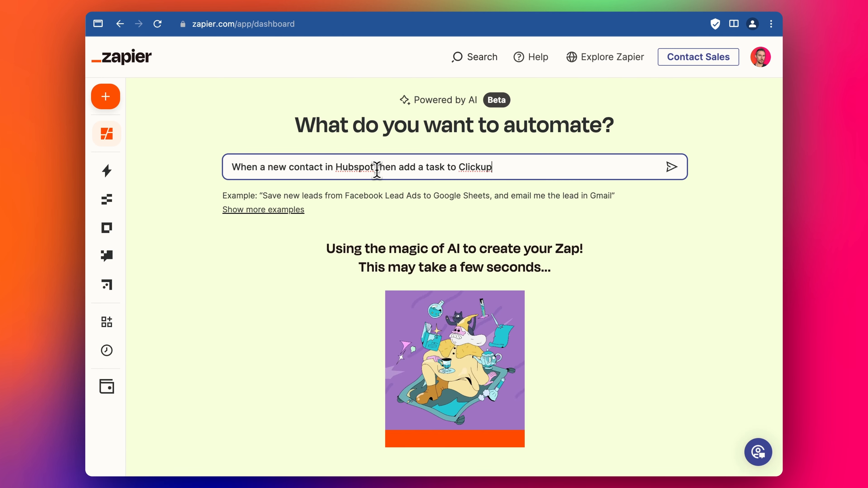
scroll(443, 229, "down", 2)
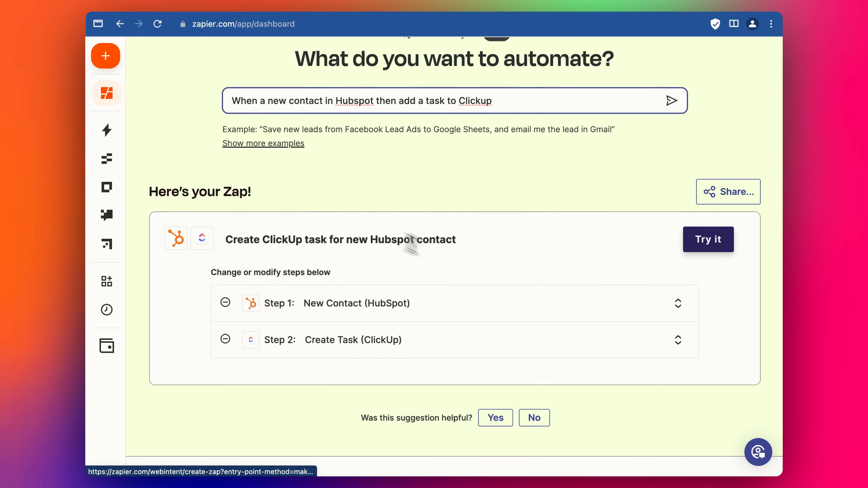
scroll(513, 249, "down", 1)
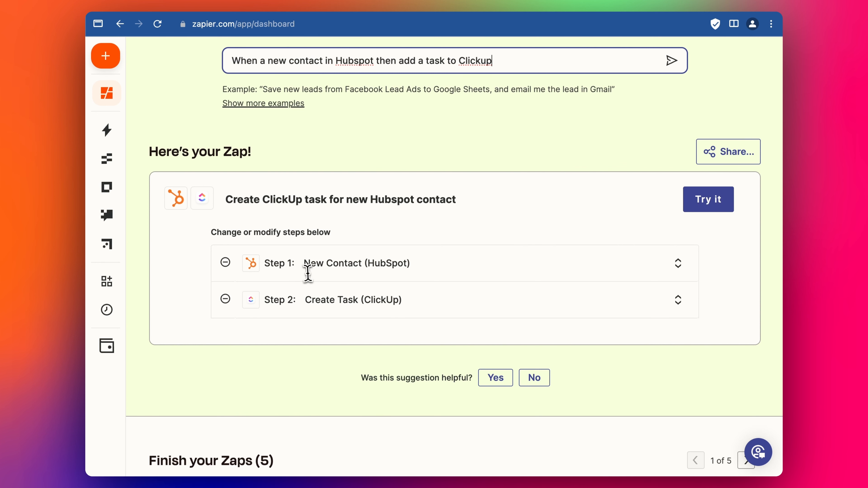
left_click(708, 200)
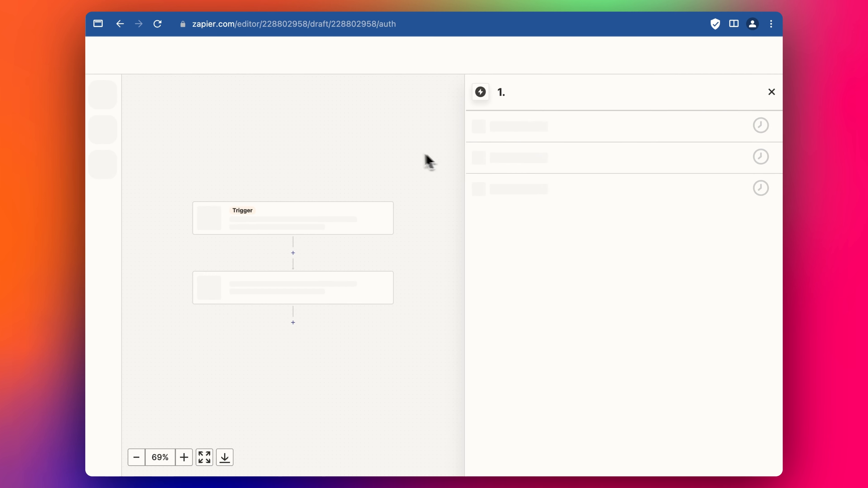
Connect the first HubSpot account to the New Contact trigger and continue to its settings
left_click_drag(474, 148, 514, 149)
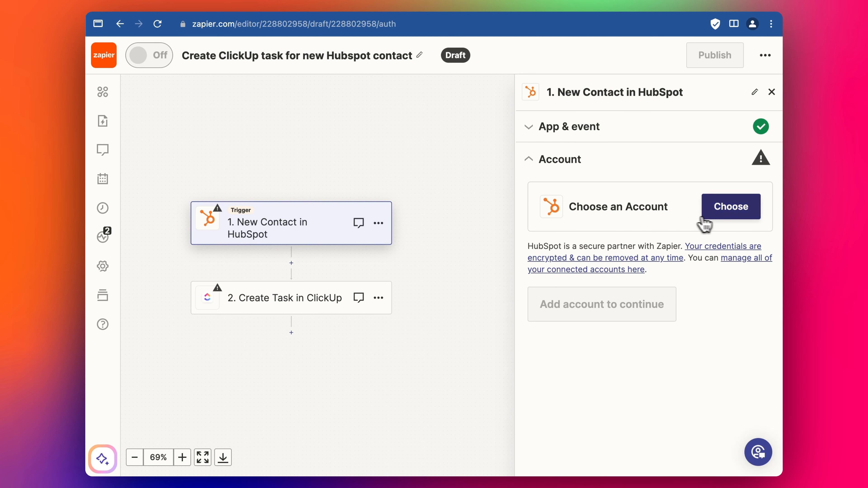
left_click(723, 214)
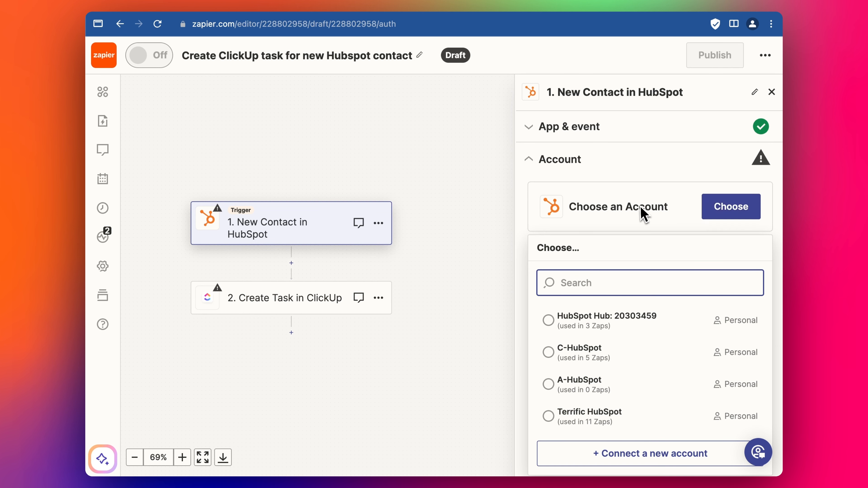
left_click(572, 323)
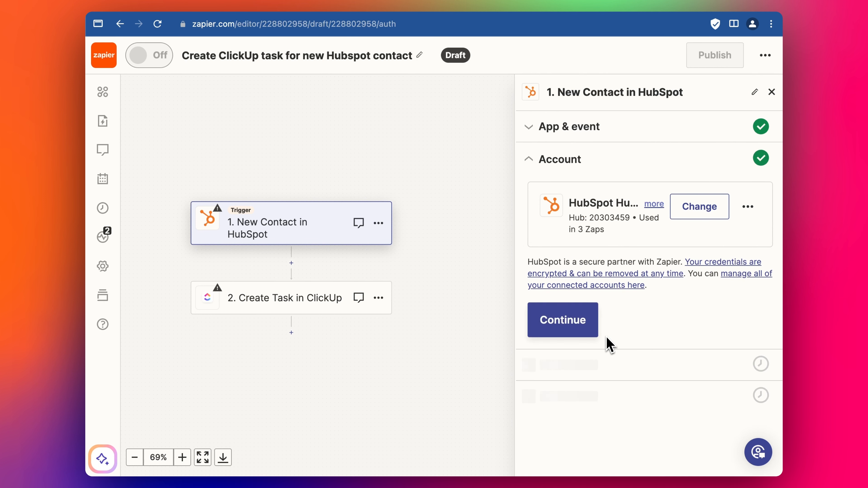
left_click(581, 329)
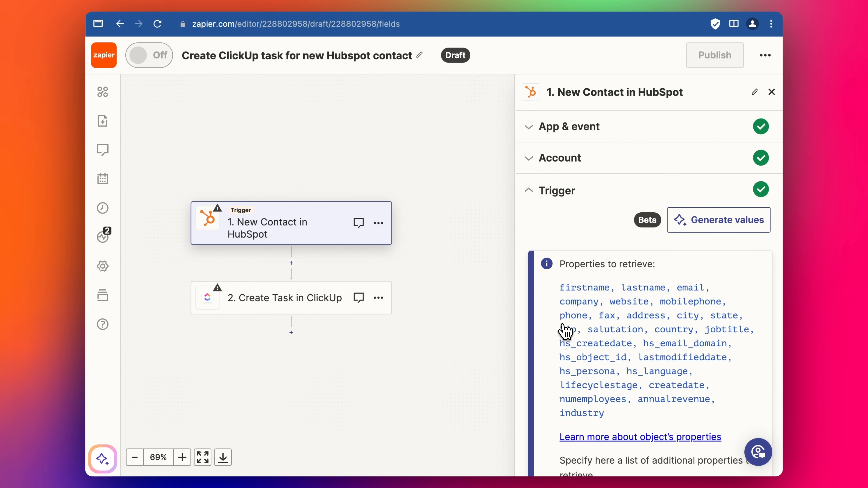
Adjust the trigger's contact properties to retrieve, adding Facebook Ads Company size
scroll(605, 325, "down", 5)
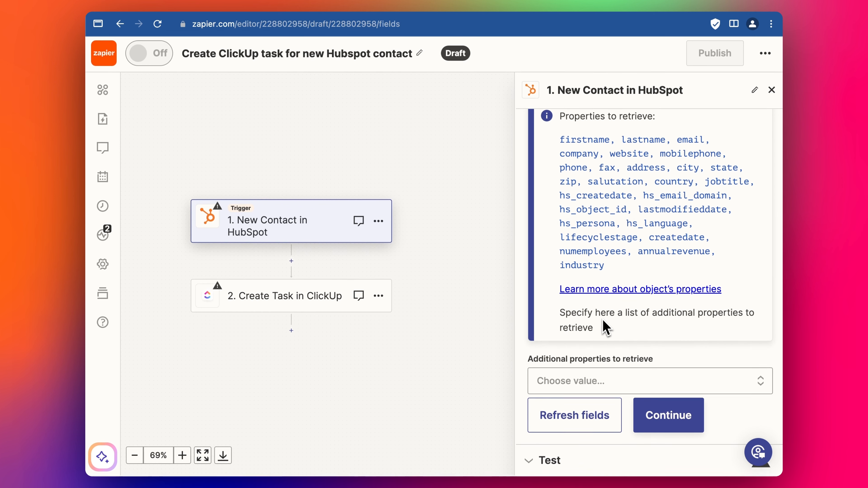
scroll(593, 289, "up", 2)
scroll(593, 289, "up", 1)
left_click_drag(559, 218, 611, 347)
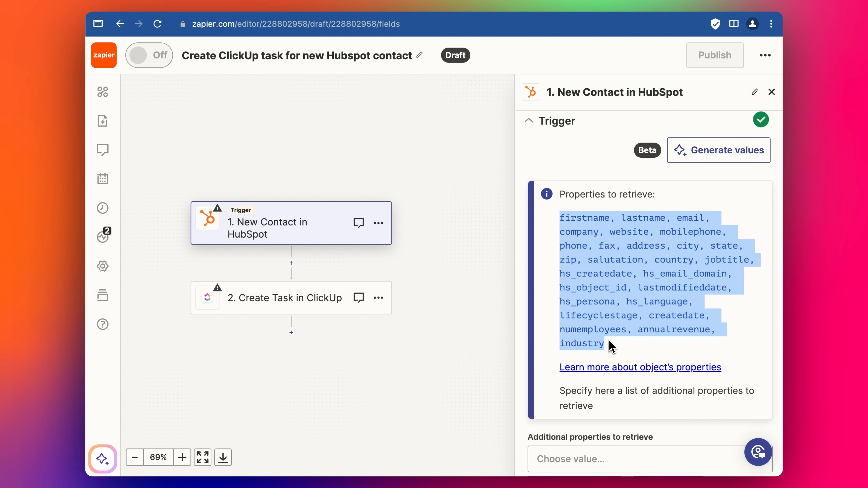
left_click(614, 304)
scroll(613, 288, "down", 3)
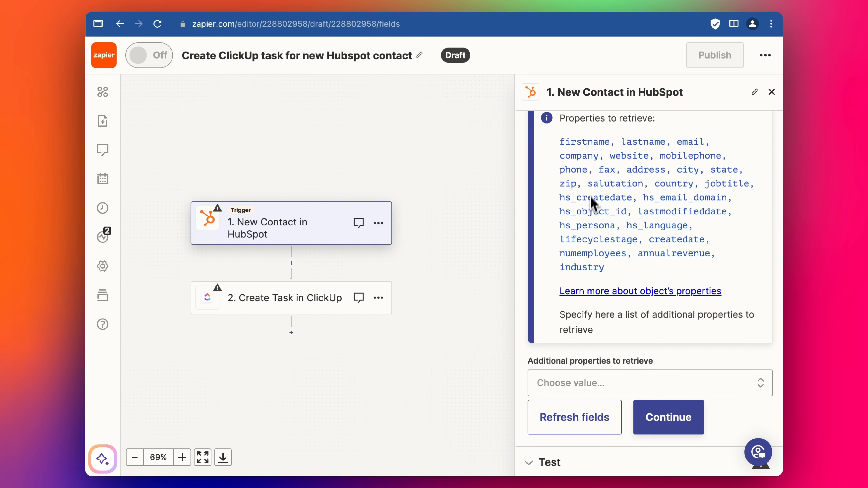
left_click(576, 383)
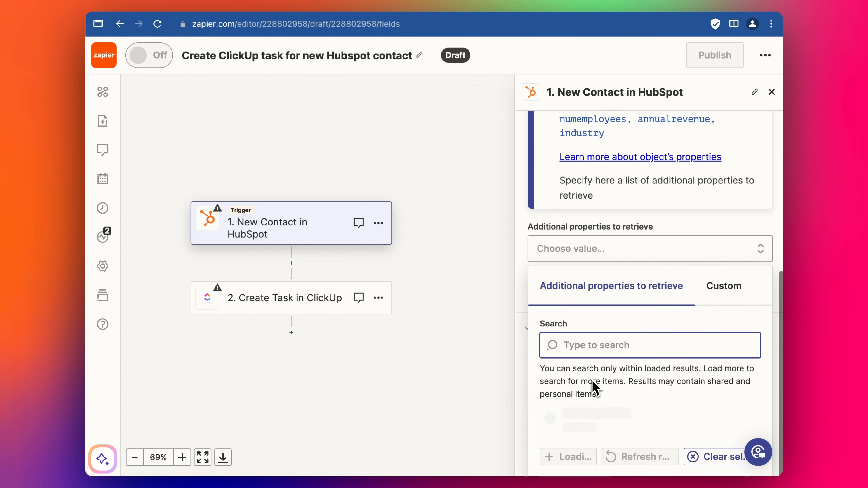
scroll(593, 384, "up", 3)
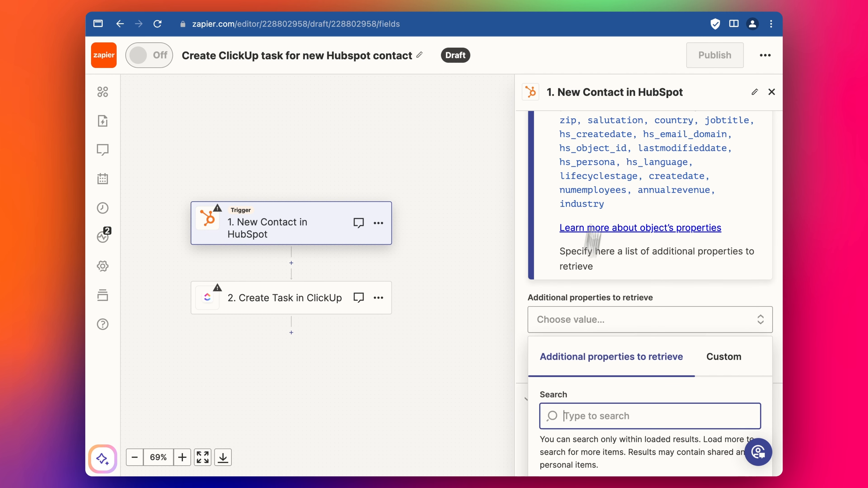
scroll(593, 241, "up", 3)
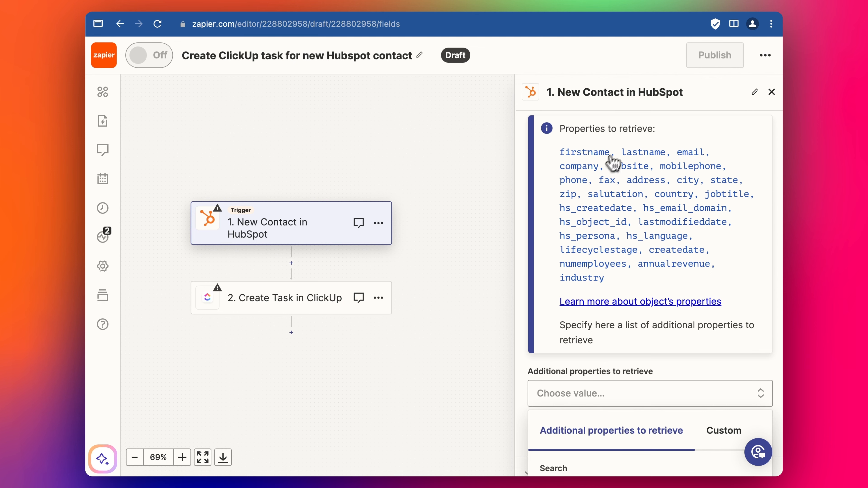
scroll(588, 219, "up", 3)
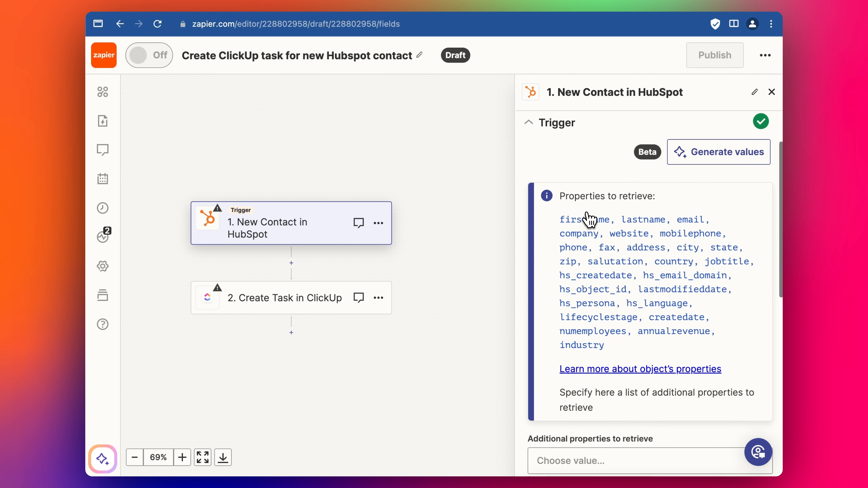
scroll(593, 269, "down", 12)
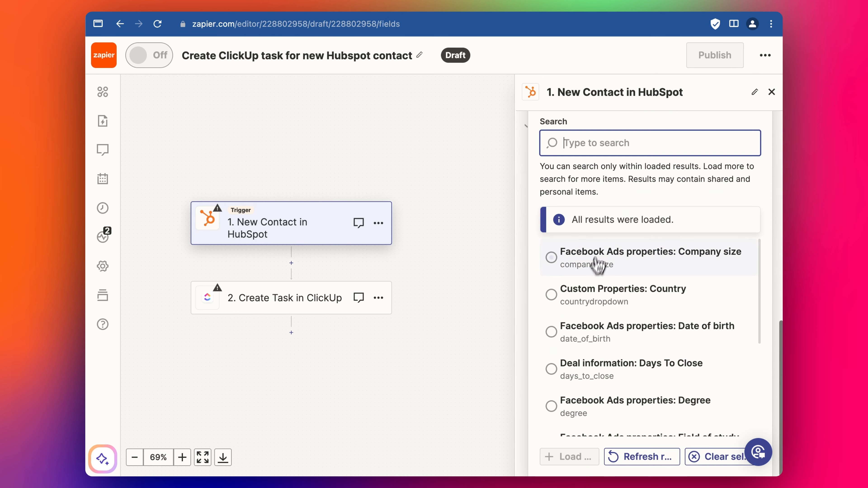
left_click(598, 265)
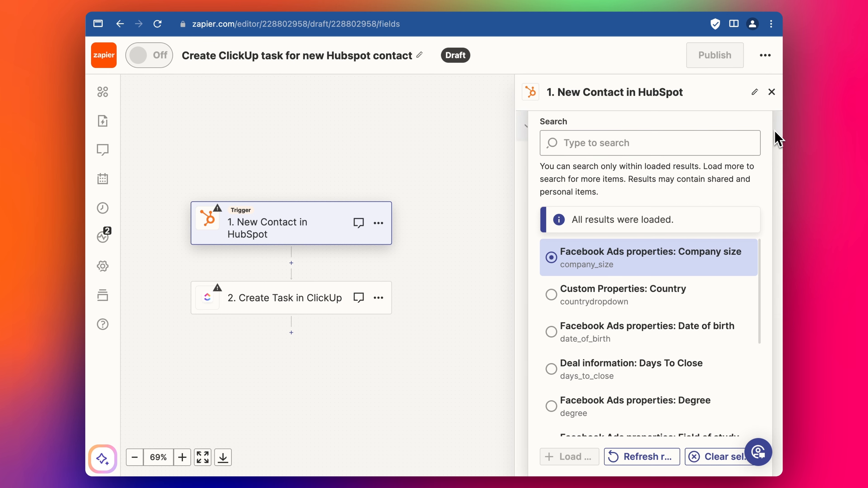
Reopen the additional properties list and look through the loaded Contact A fields
scroll(774, 132, "up", 6)
left_click(736, 241)
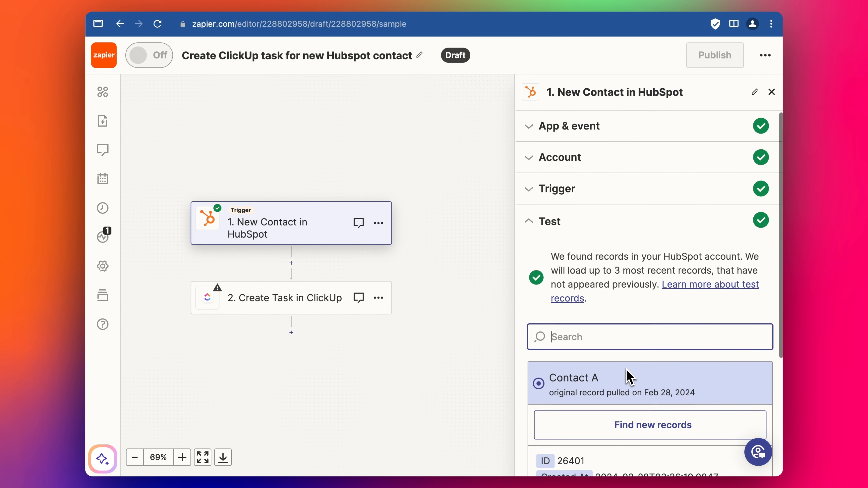
scroll(629, 376, "down", 5)
scroll(632, 342, "down", 3)
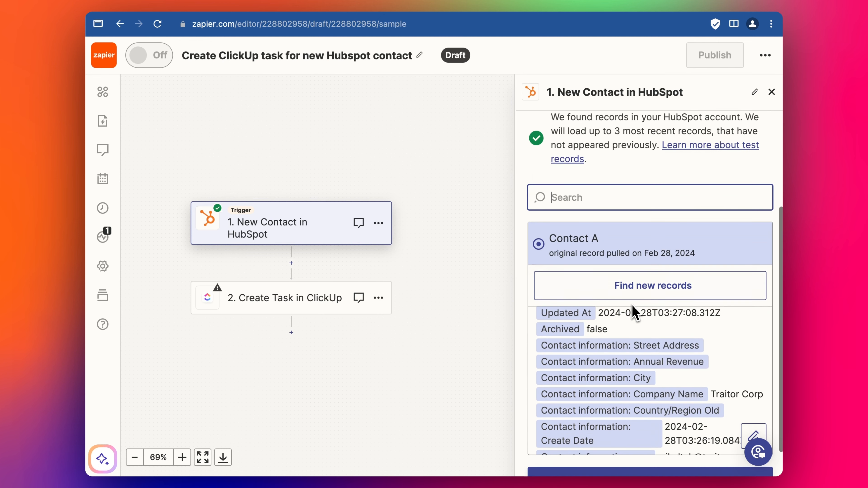
scroll(630, 325, "down", 5)
Continue with Contact A as the sample record to the ClickUp Create Task step
left_click(638, 452)
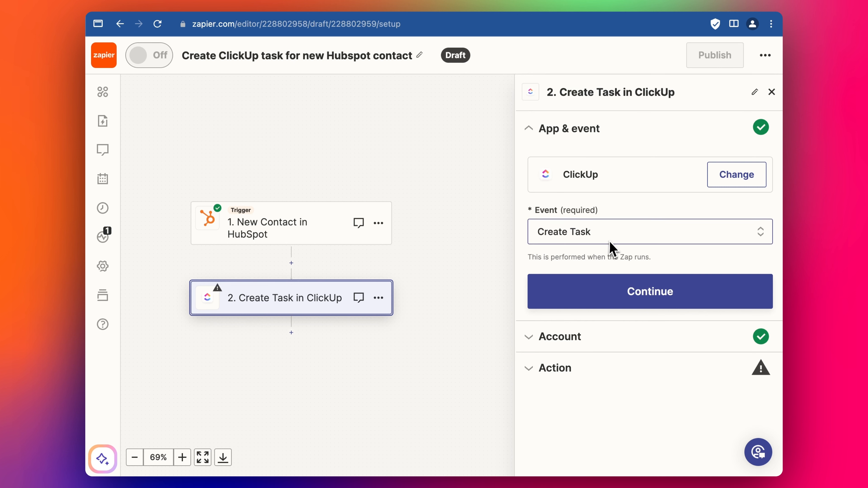
left_click(618, 295)
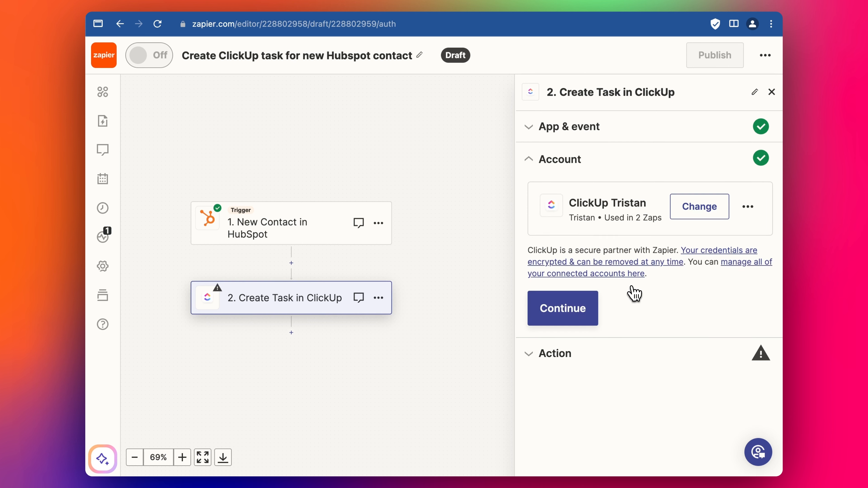
left_click(577, 305)
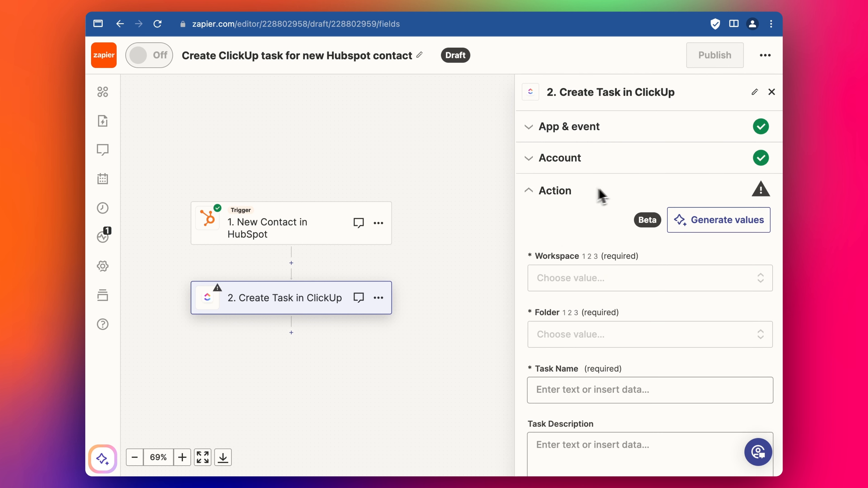
Connect a new ClickUp account authorized for the Terrific Demo workspace
left_click(567, 172)
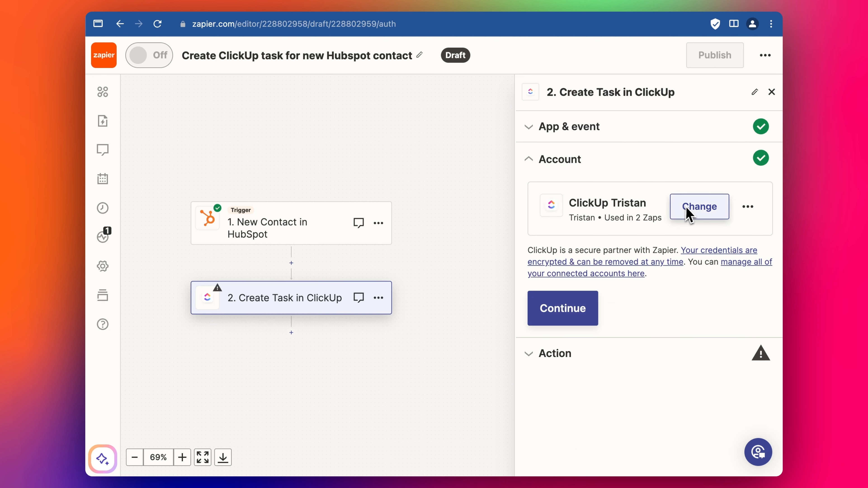
left_click(702, 210)
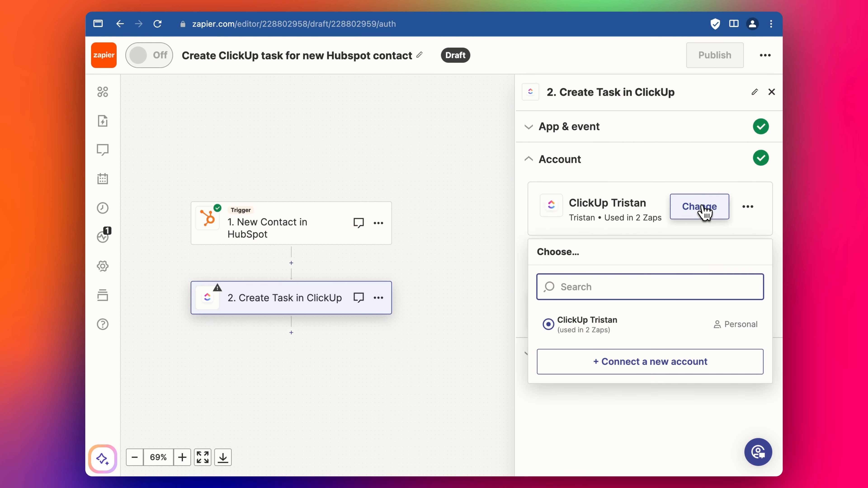
left_click(638, 363)
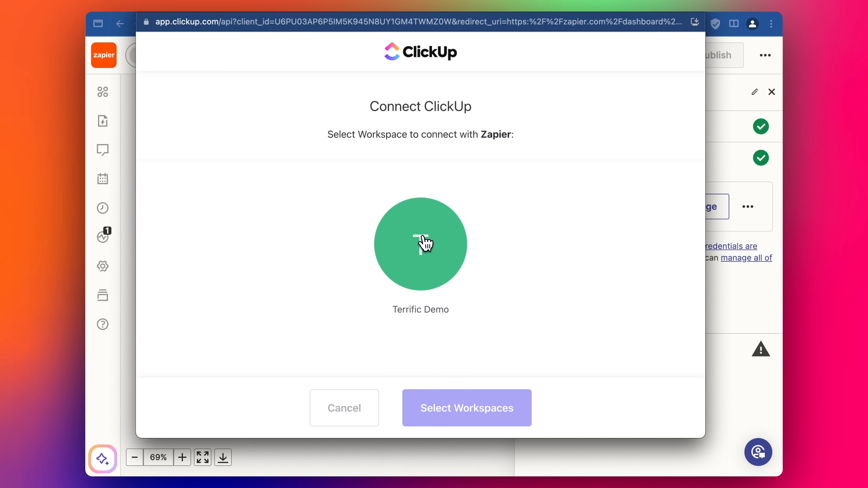
left_click(424, 246)
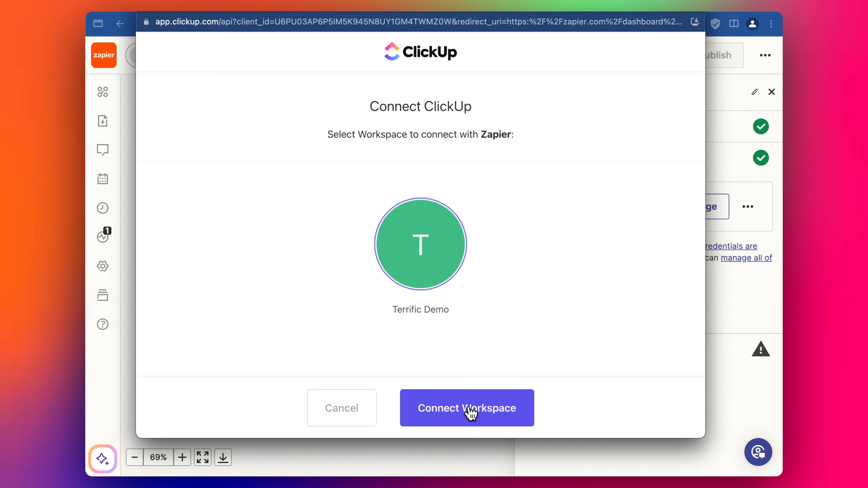
left_click(467, 413)
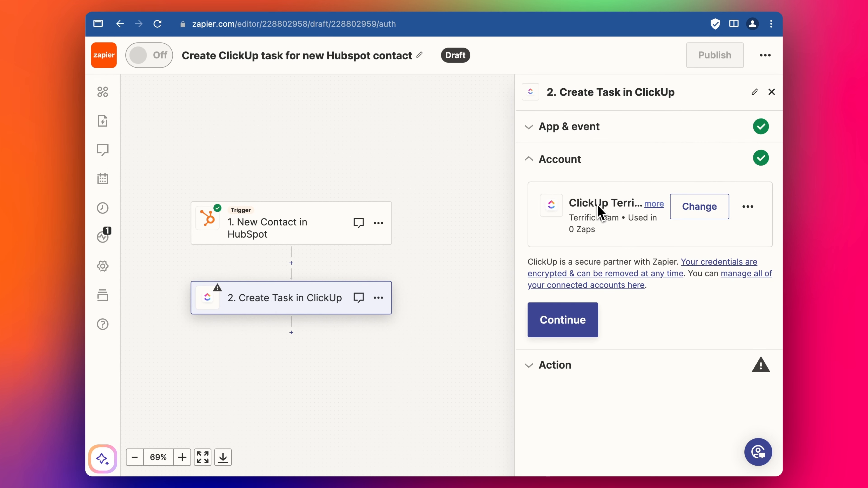
left_click(578, 320)
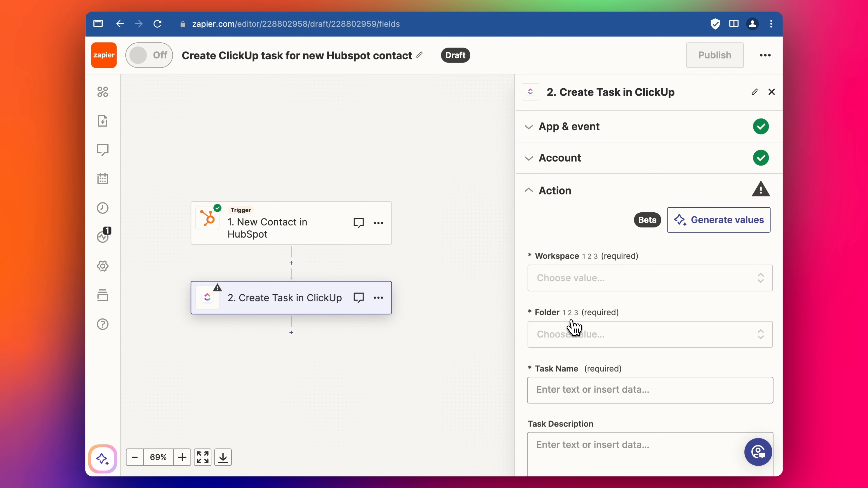
Set the ClickUp Workspace to Terrific Demo and the Space to Clients
left_click(575, 280)
scroll(585, 364, "down", 2)
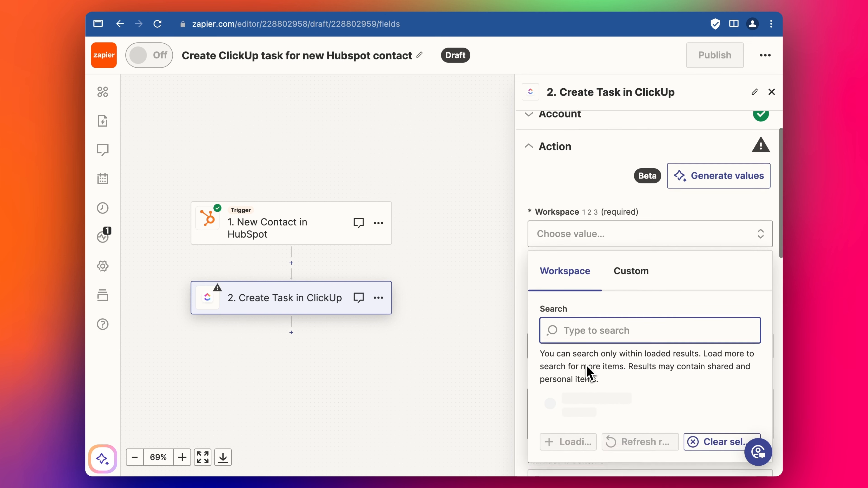
left_click(586, 433)
left_click(578, 281)
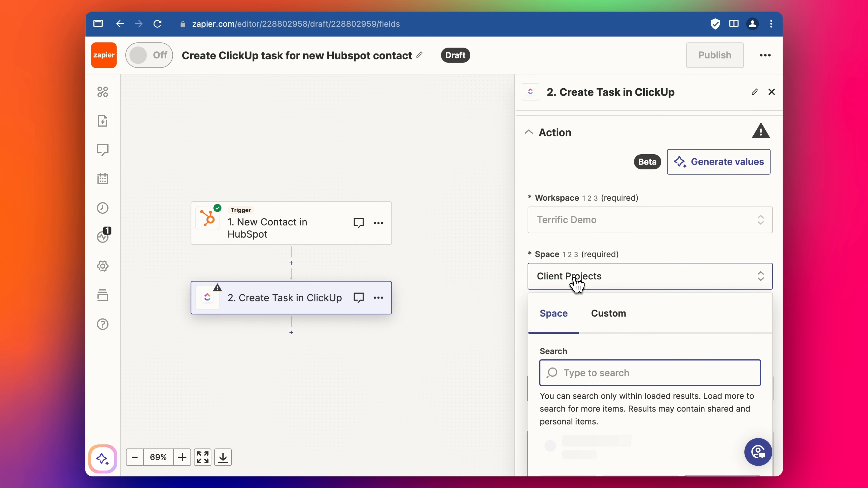
scroll(581, 312, "down", 2)
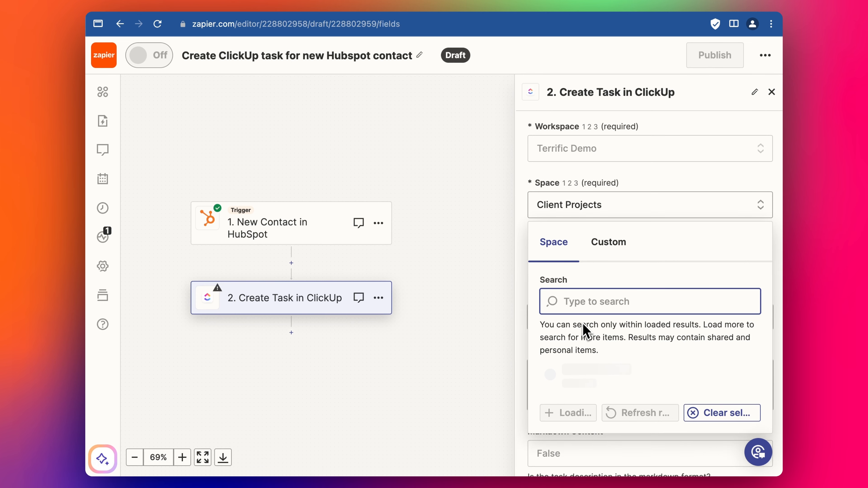
scroll(586, 331, "down", 3)
left_click(548, 356)
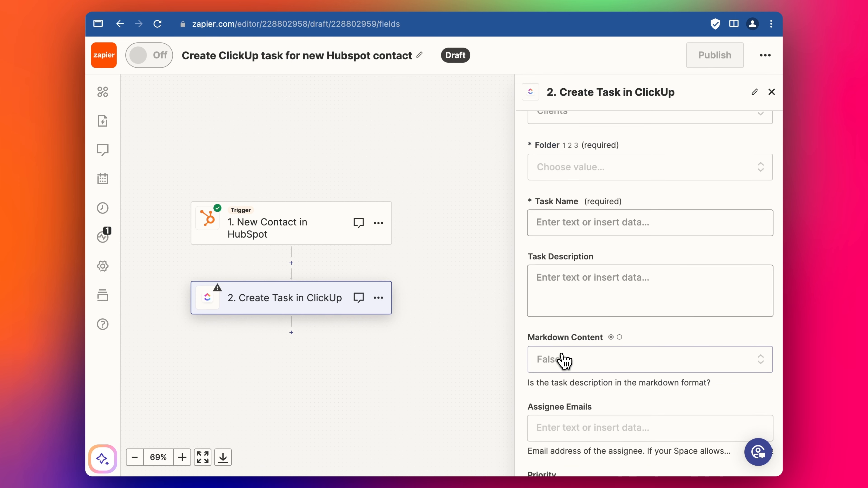
Set Folder to No Folder and List to Prospect Follow-Up List
left_click(358, 1)
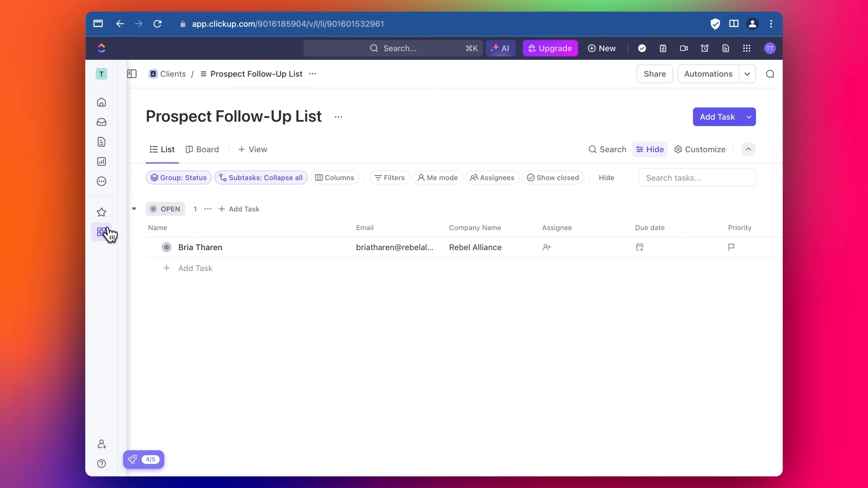
mouse_move(104, 232)
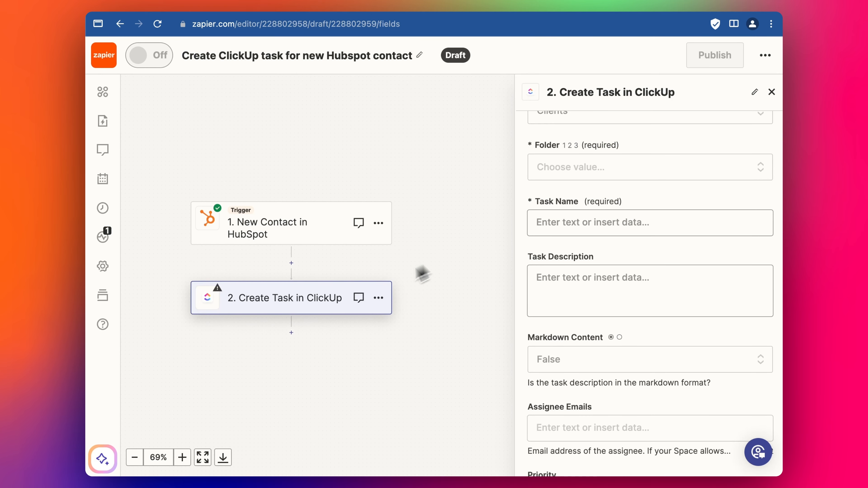
scroll(613, 178, "up", 2)
scroll(575, 164, "up", 1)
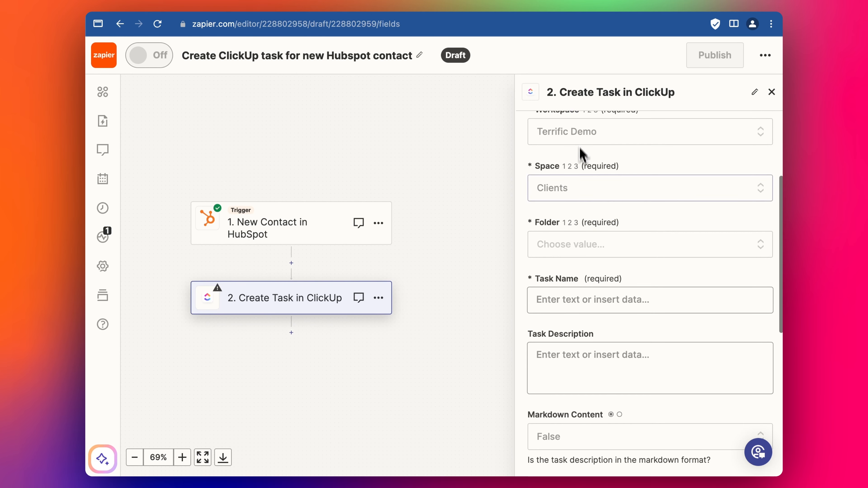
left_click(594, 249)
scroll(595, 252, "down", 4)
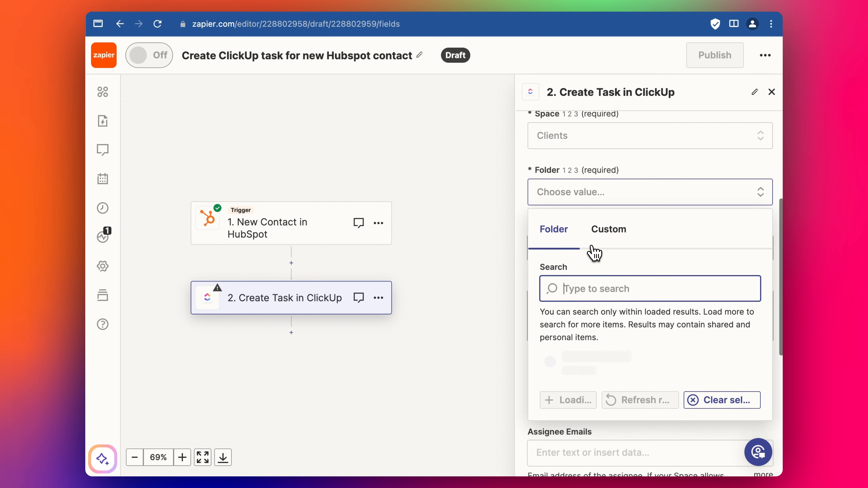
left_click(588, 347)
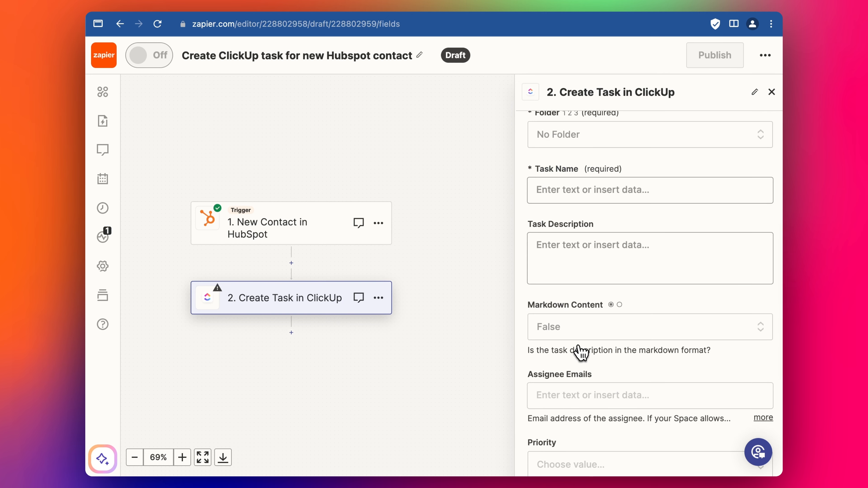
scroll(576, 191, "up", 2)
left_click(575, 233)
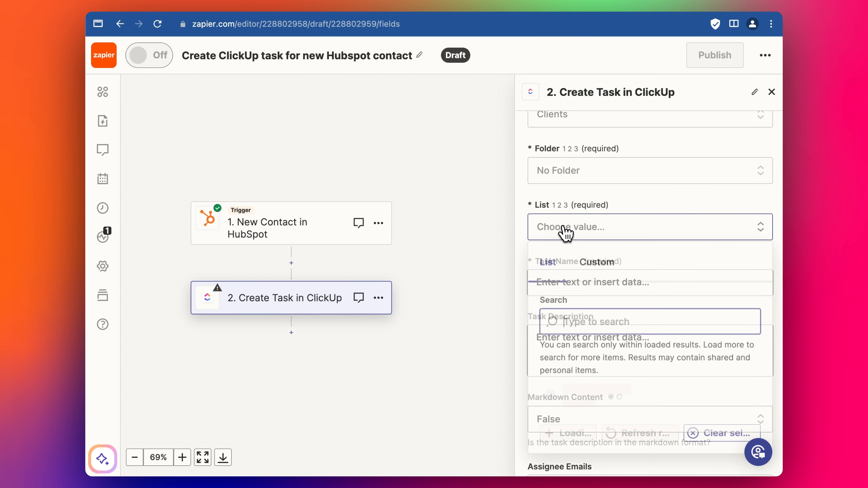
scroll(578, 273, "down", 3)
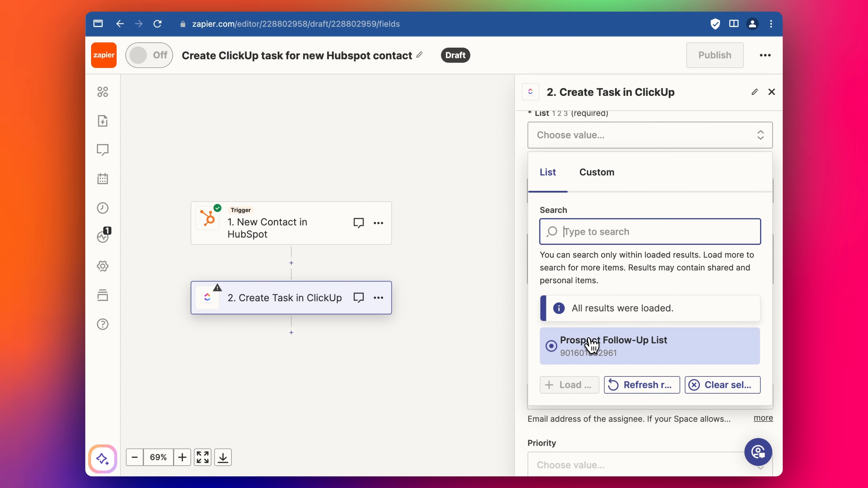
left_click(597, 347)
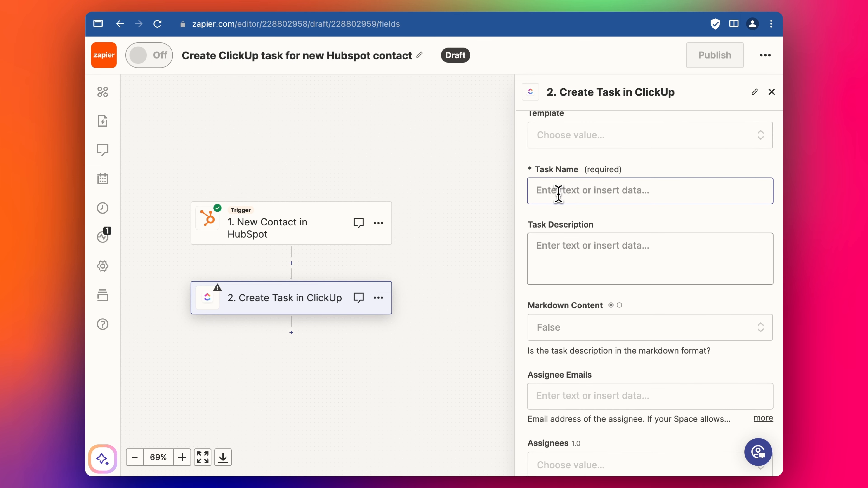
Insert the HubSpot contact's First Name into the ClickUp Task Name
left_click(565, 273)
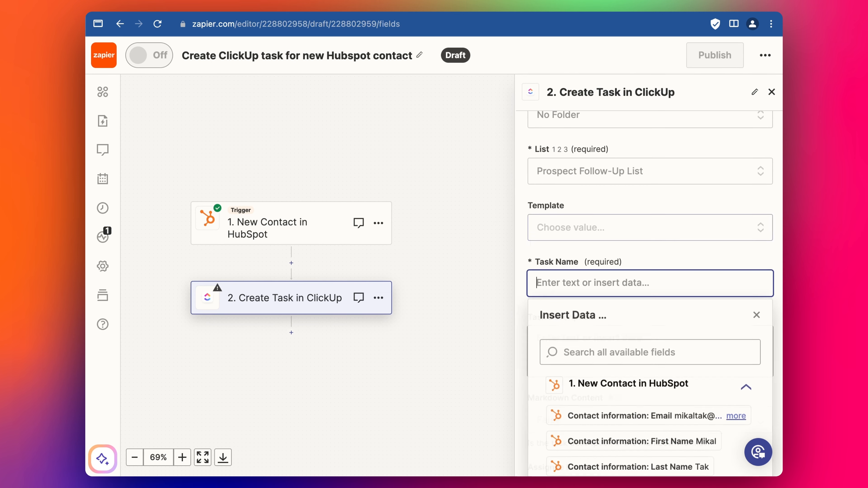
scroll(561, 276, "down", 1)
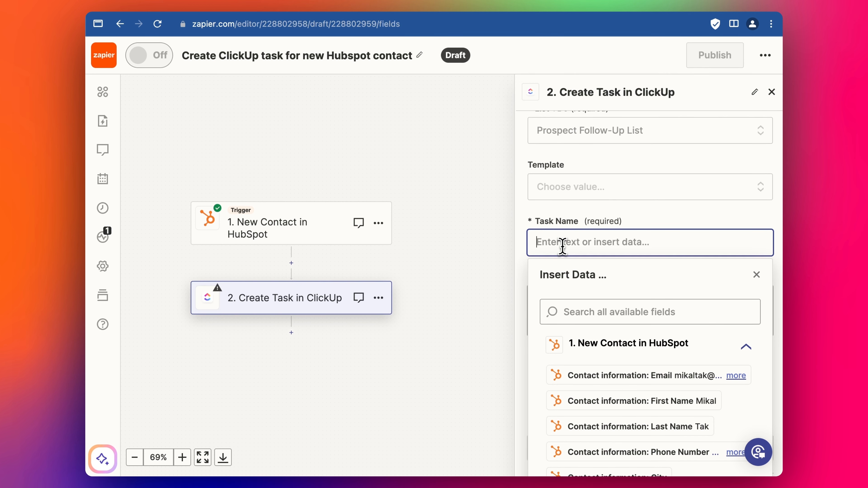
left_click(353, 3)
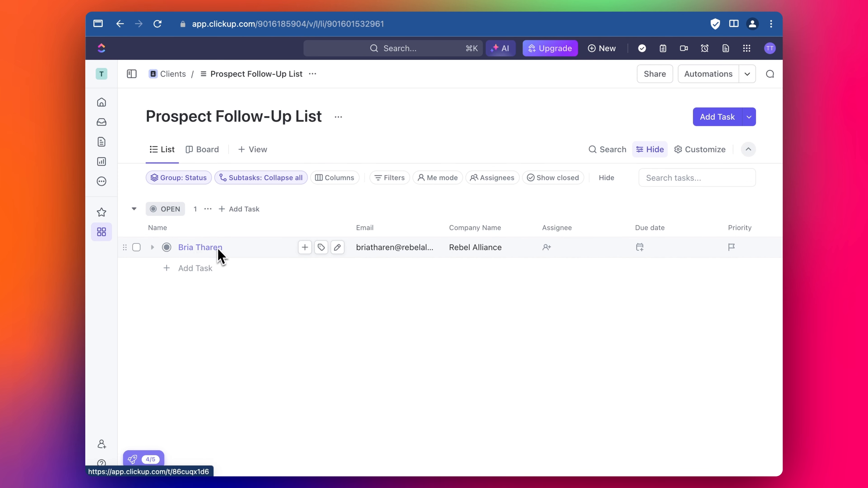
left_click(223, 15)
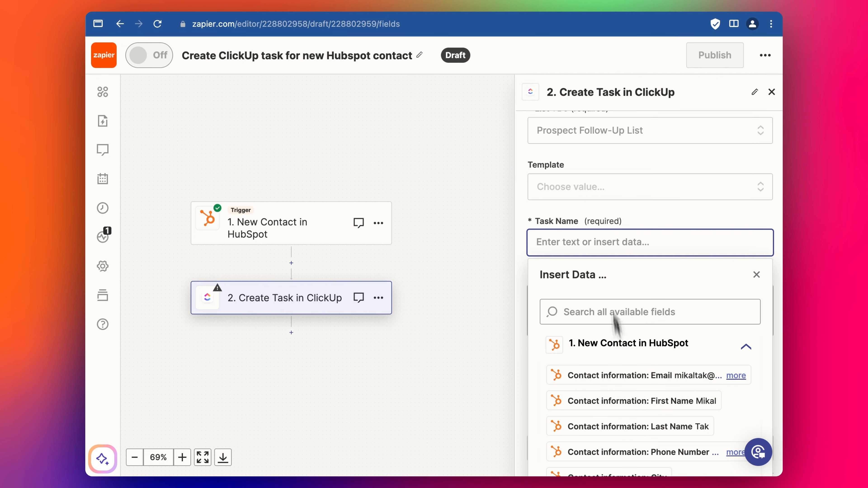
left_click(584, 318)
type("first")
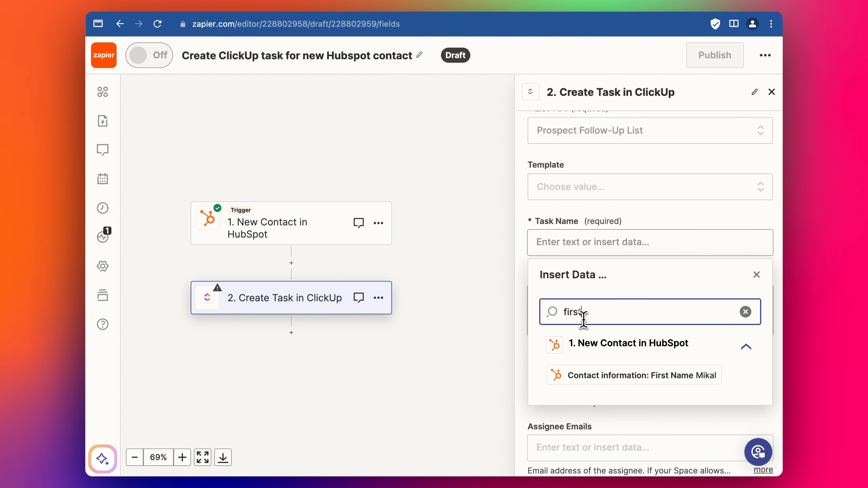
left_click(577, 374)
Append the contact's Last Name to the Task Name
double_click(589, 316)
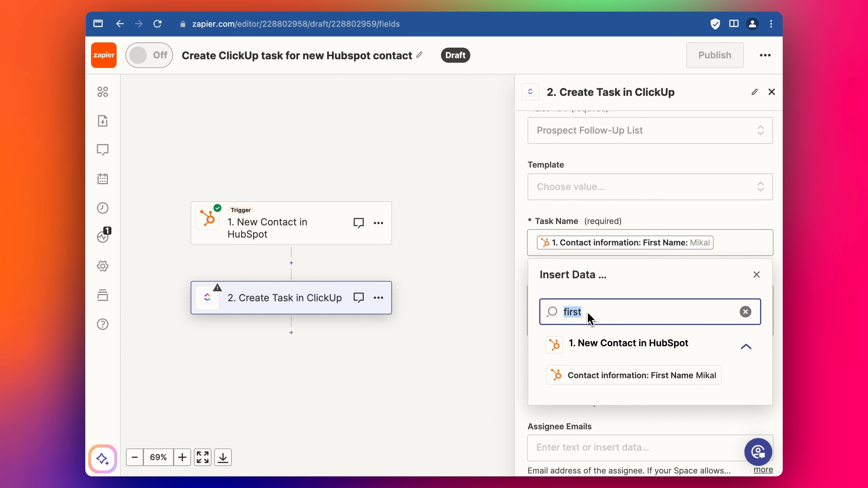
type("klas")
key("BackSpace")
key("BackSpace")
key("BackSpace")
key("BackSpace")
type("las")
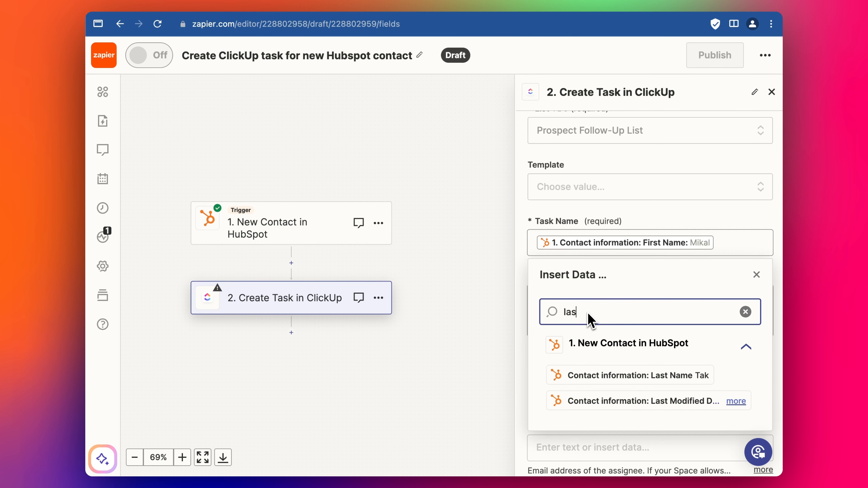
left_click(609, 375)
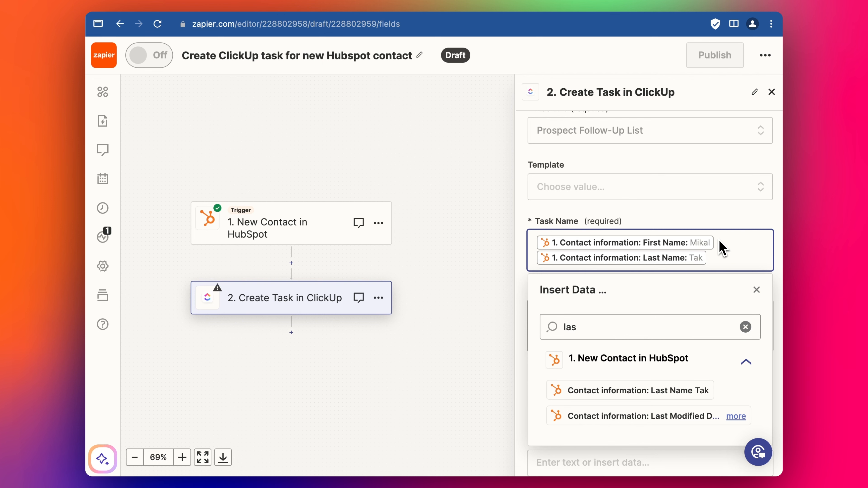
key("Escape")
left_click(635, 319)
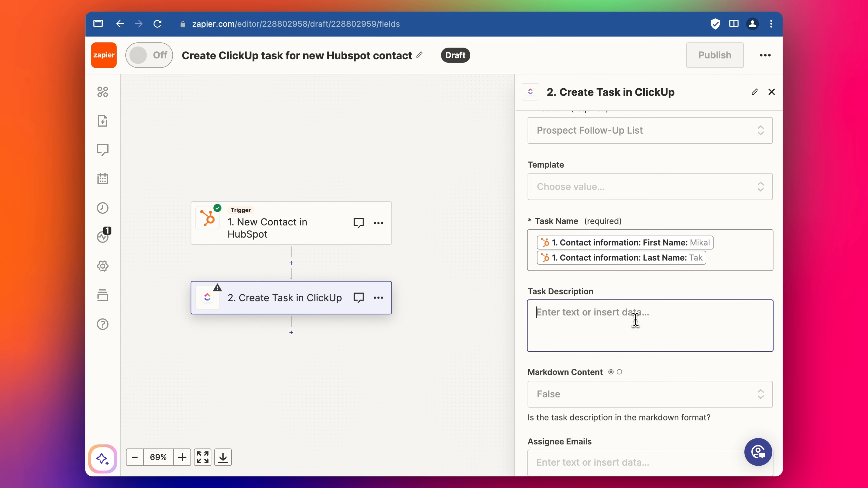
scroll(635, 320, "down", 2)
Leave Task Description empty and map the HubSpot contact's Email into the Email custom field
left_click(717, 240)
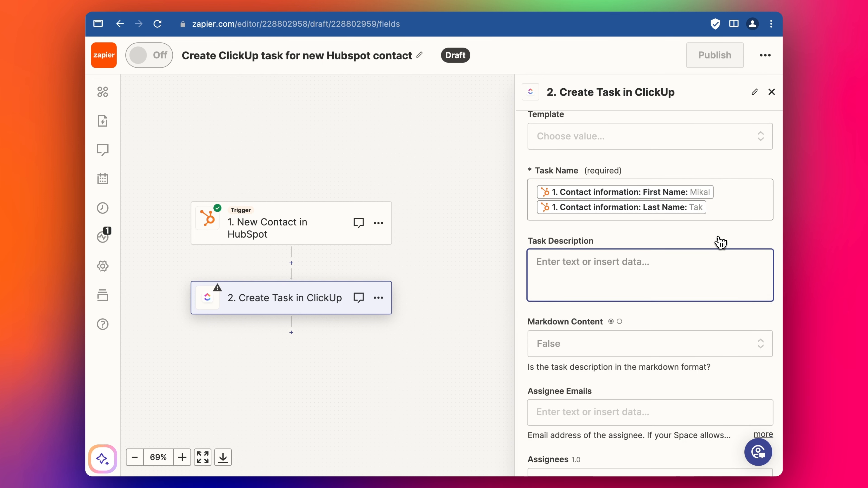
scroll(633, 309, "down", 6)
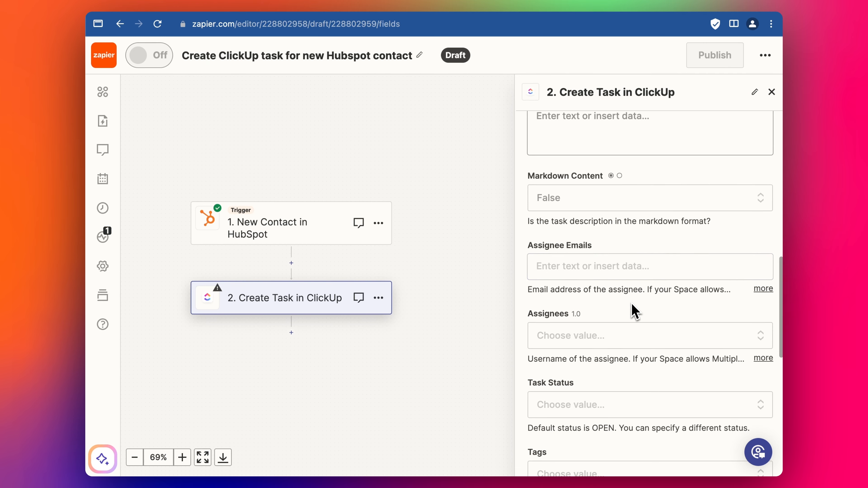
scroll(636, 311, "down", 9)
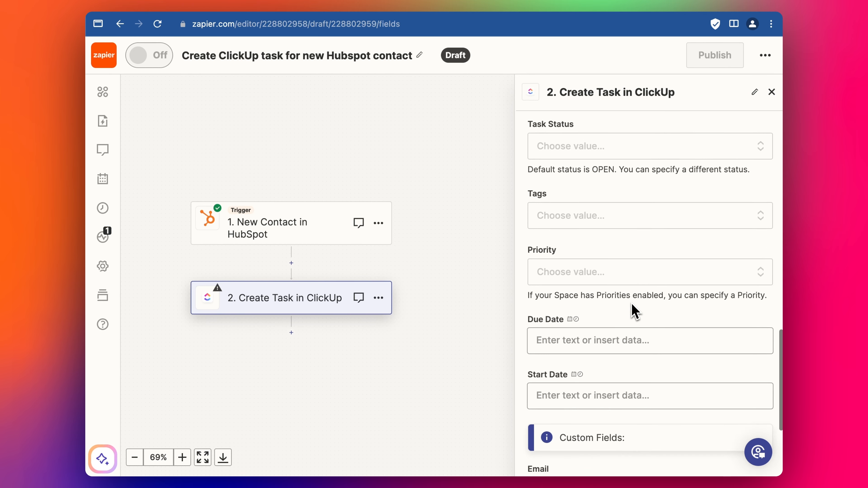
scroll(635, 311, "down", 4)
left_click(595, 328)
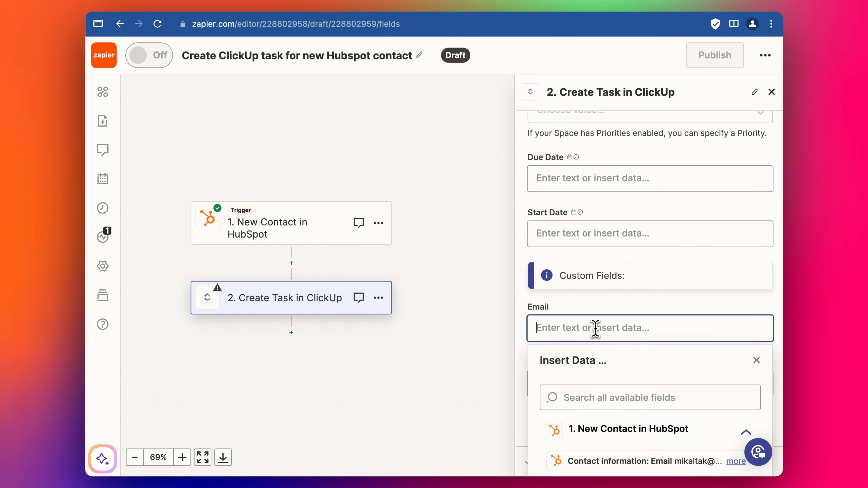
left_click(650, 398)
type("email")
left_click(607, 432)
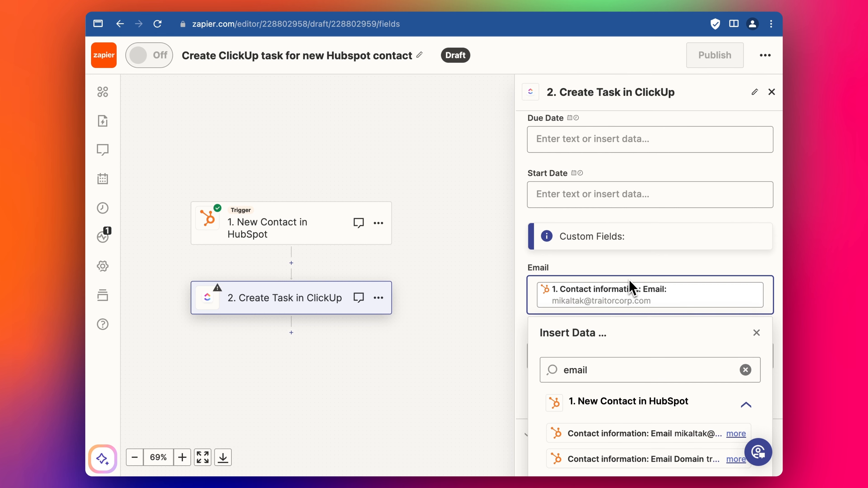
left_click(617, 269)
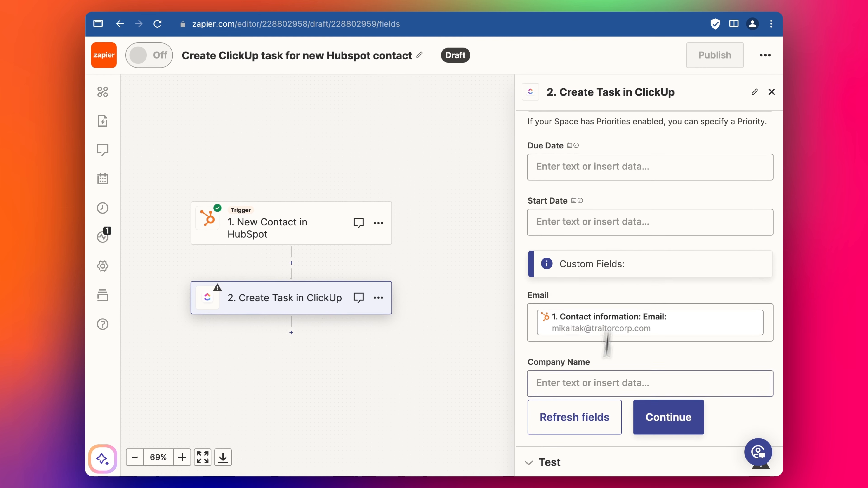
Map the contact's company into Company Name and send a test task to ClickUp
left_click(599, 389)
left_click(574, 451)
type("compan")
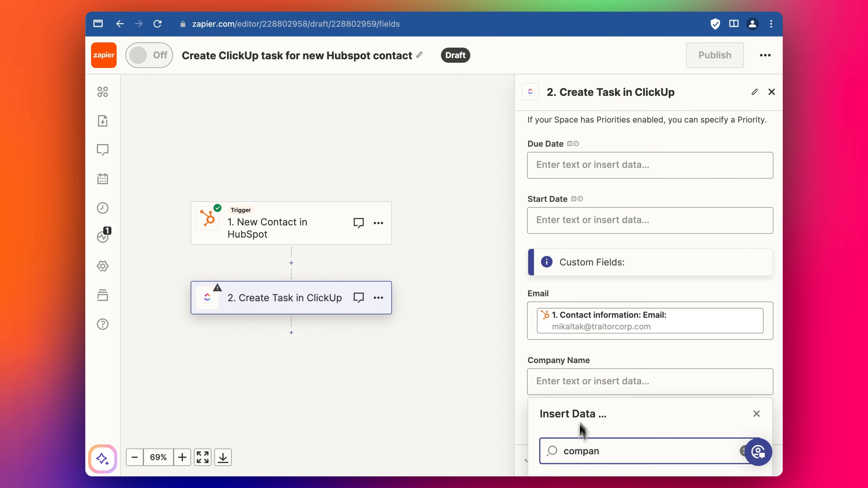
scroll(582, 429, "down", 5)
left_click(596, 416)
left_click(644, 461)
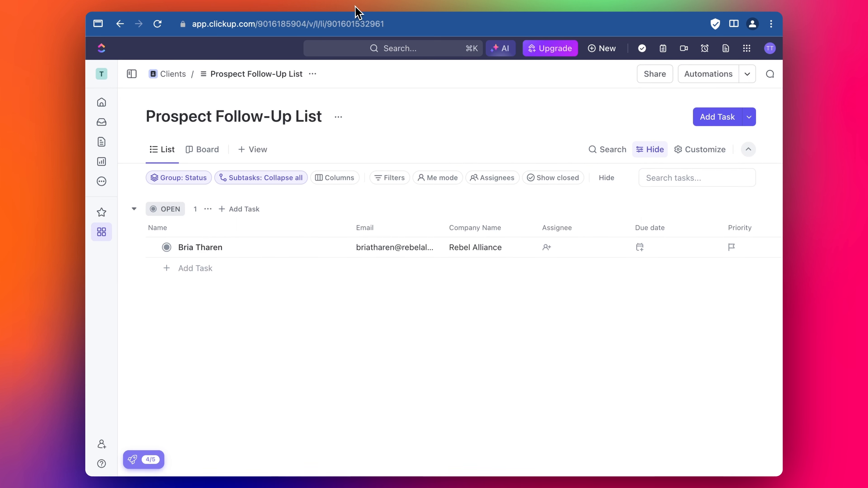
Reload ClickUp to confirm the test task arrived, then publish the Zap
left_click(159, 28)
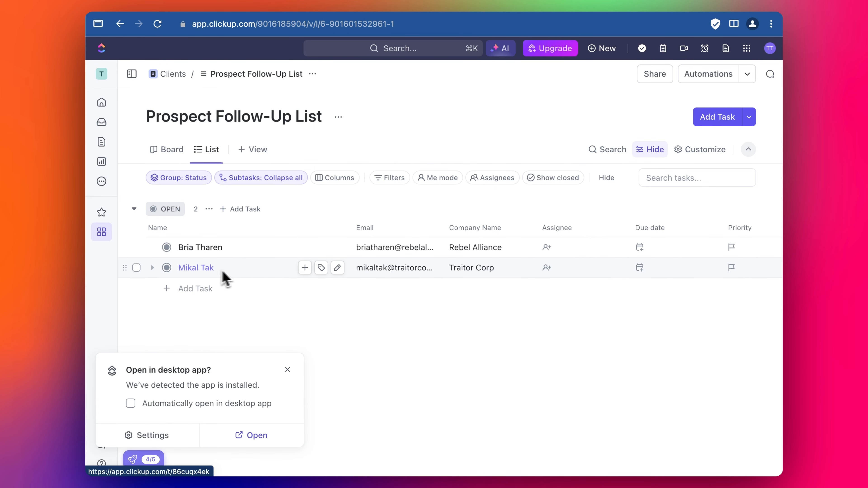
key("ctrl+Tab")
left_click(653, 434)
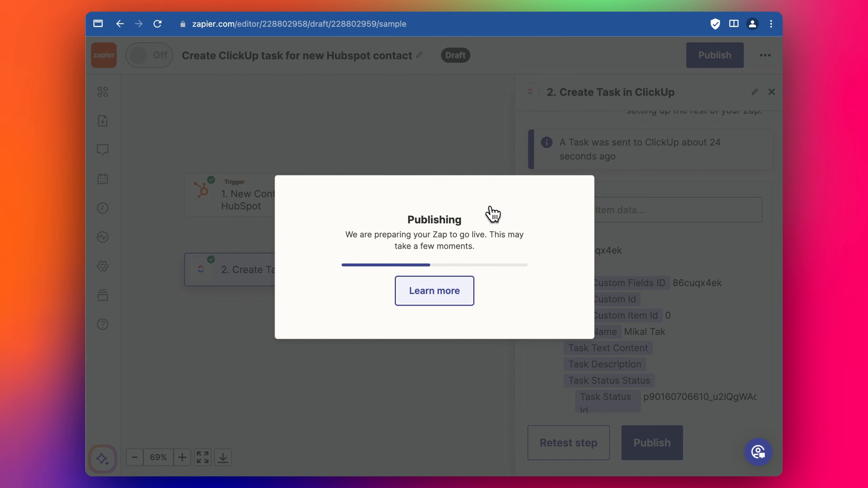
Create a HubSpot contact with email, first and last name, and company Star Alliance
key("ctrl+Tab")
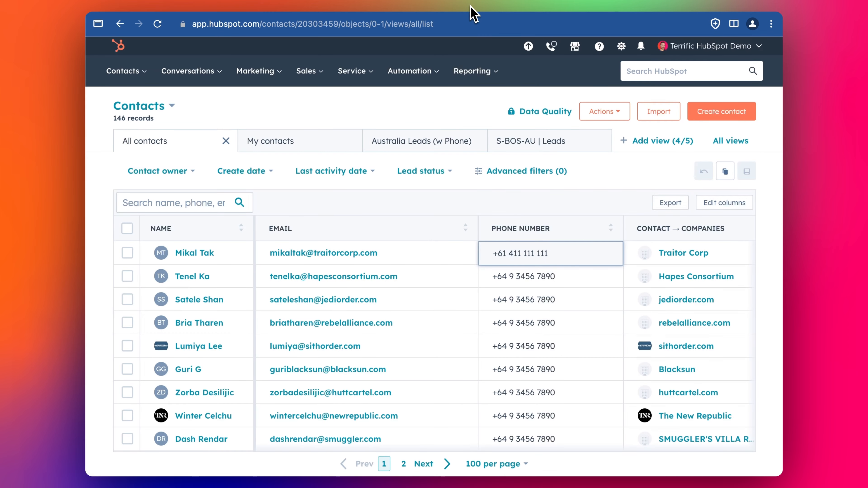
left_click(733, 110)
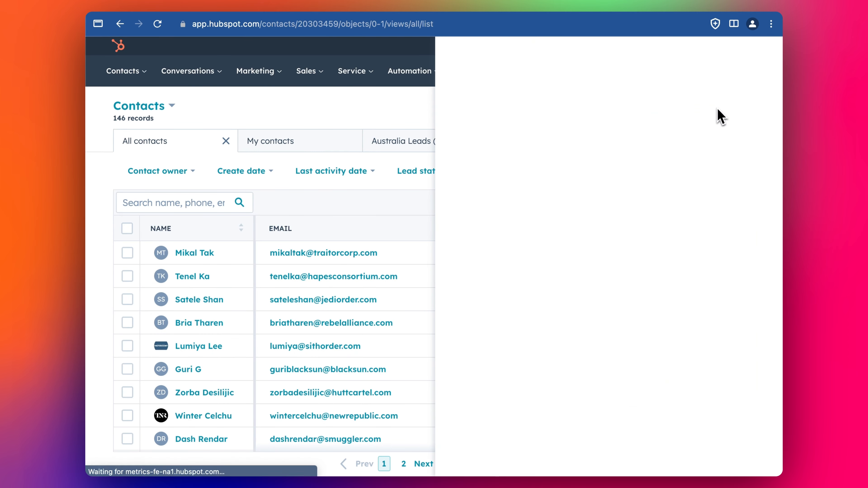
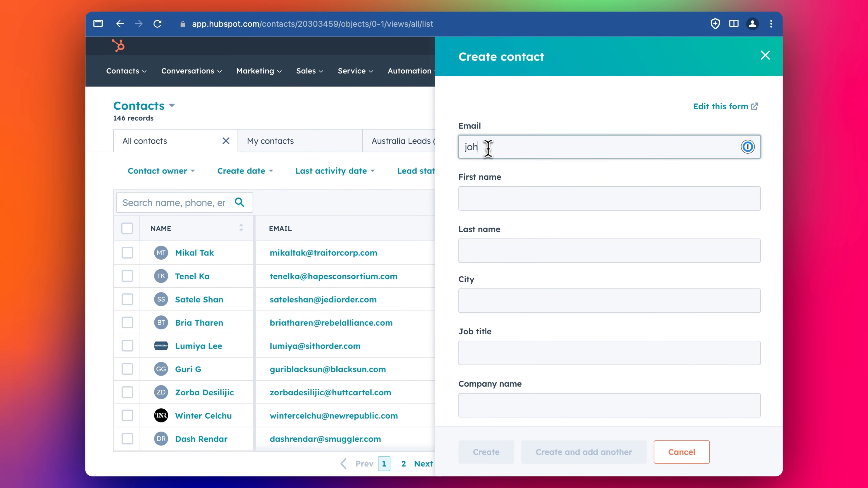
left_click(479, 196)
left_click(486, 246)
scroll(505, 286, "down", 1)
scroll(505, 286, "down", 3)
left_click(519, 299)
type("Star Alliance")
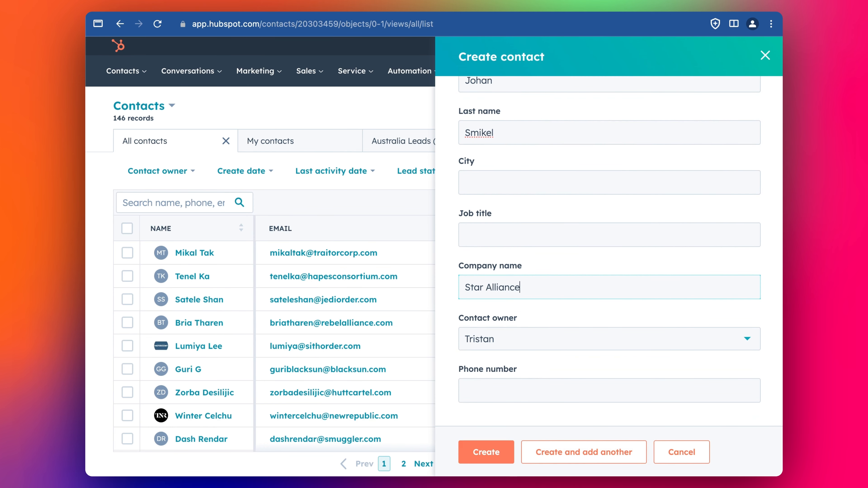
left_click(499, 460)
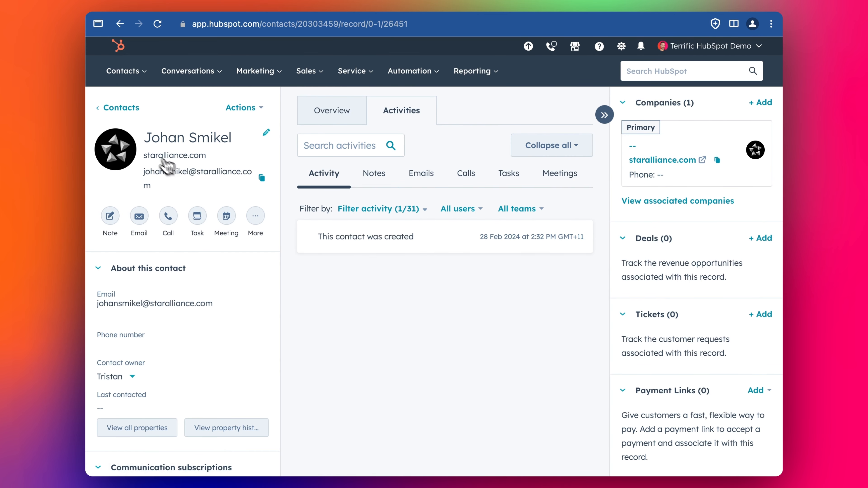
left_click(217, 4)
Check the Zap runs for the last 24 hours, confirming one successful run
scroll(336, 154, "down", 1)
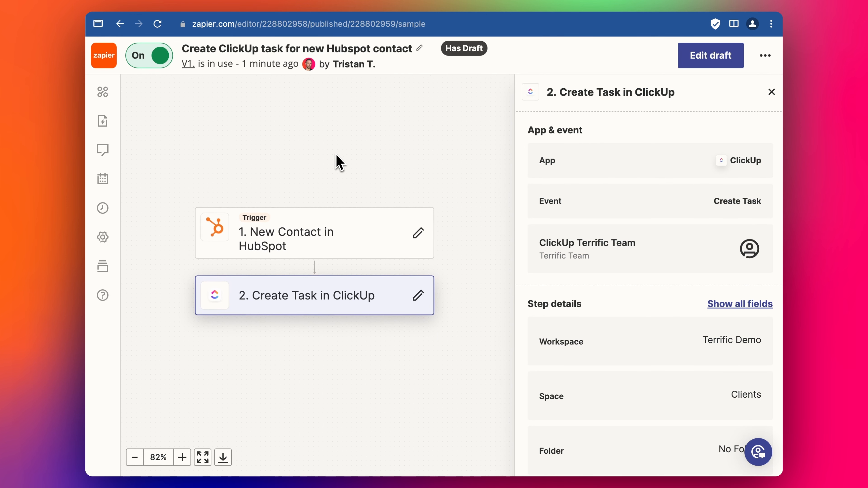
left_click(772, 92)
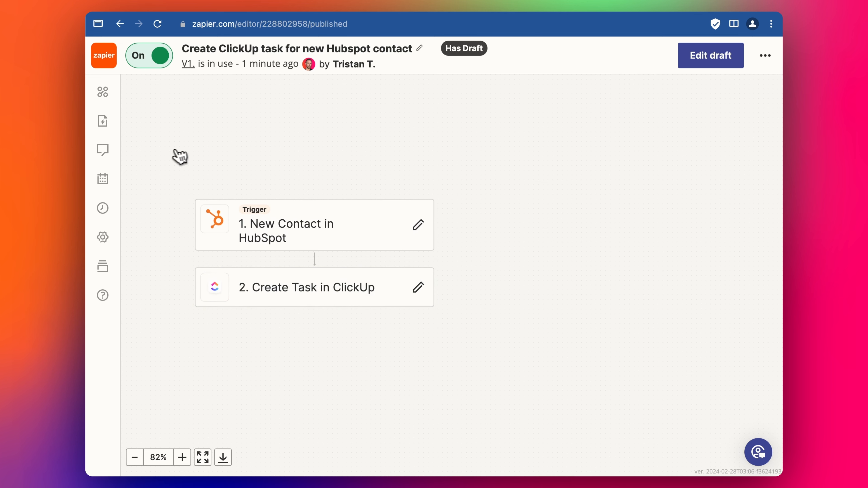
left_click(104, 206)
scroll(239, 253, "down", 2)
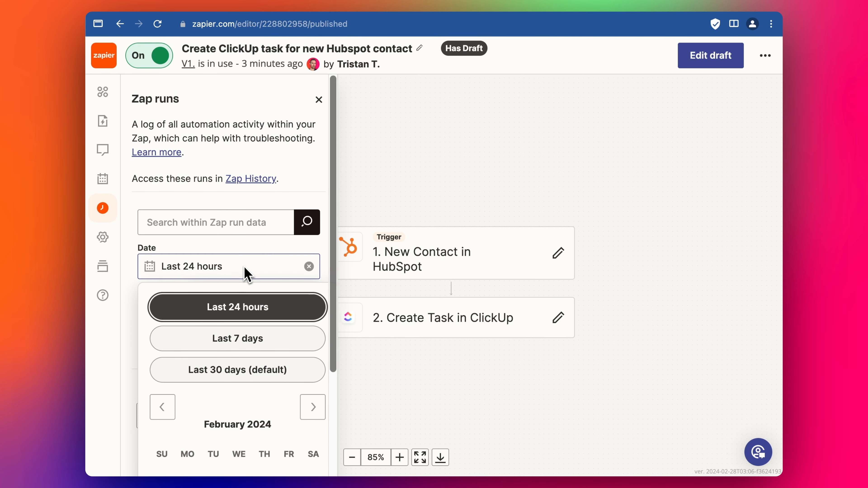
left_click(261, 251)
scroll(258, 320, "down", 4)
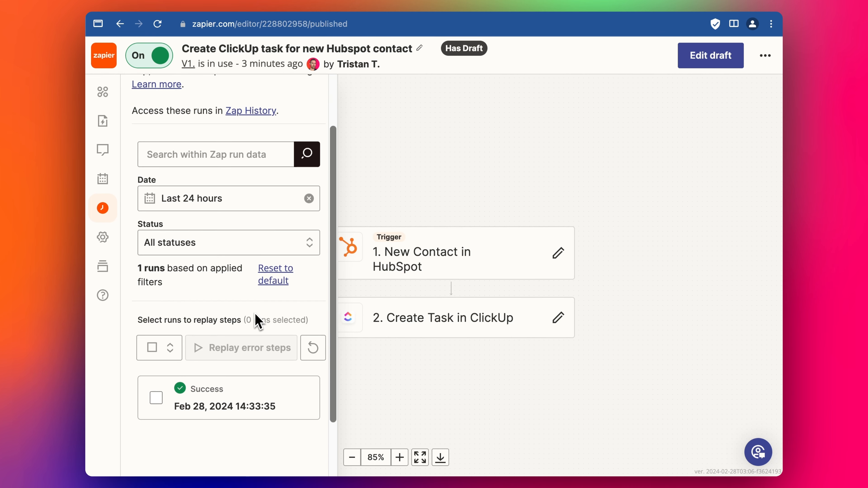
scroll(255, 328, "down", 1)
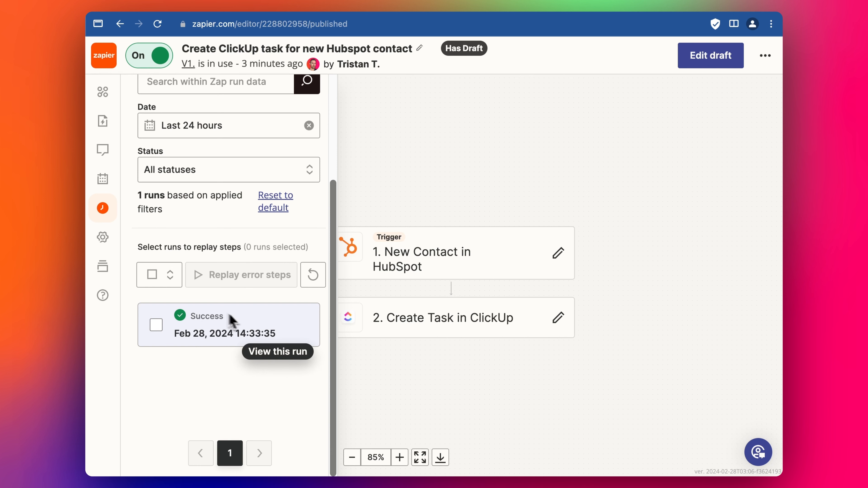
left_click(356, 8)
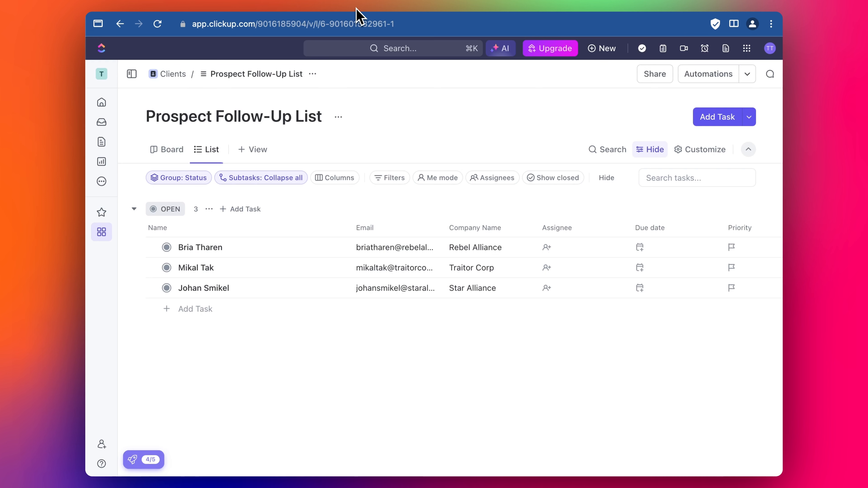